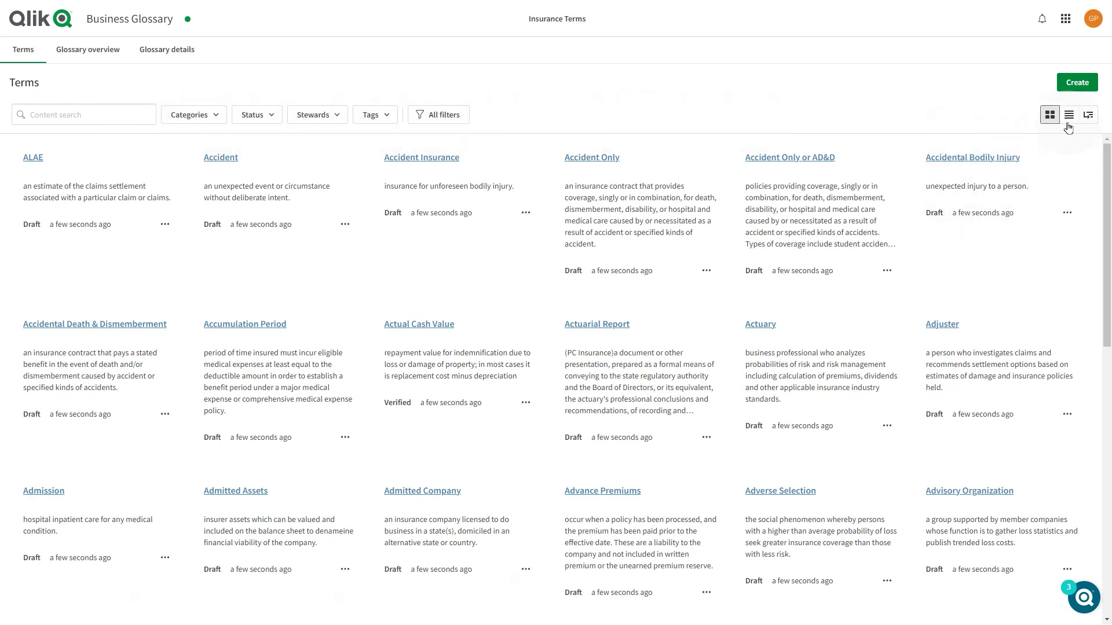
Show Insurance Terms as a list grouped into category folders, expanding Life and Homeowner.
left_click(1069, 115)
scroll(1009, 297, "down", 1)
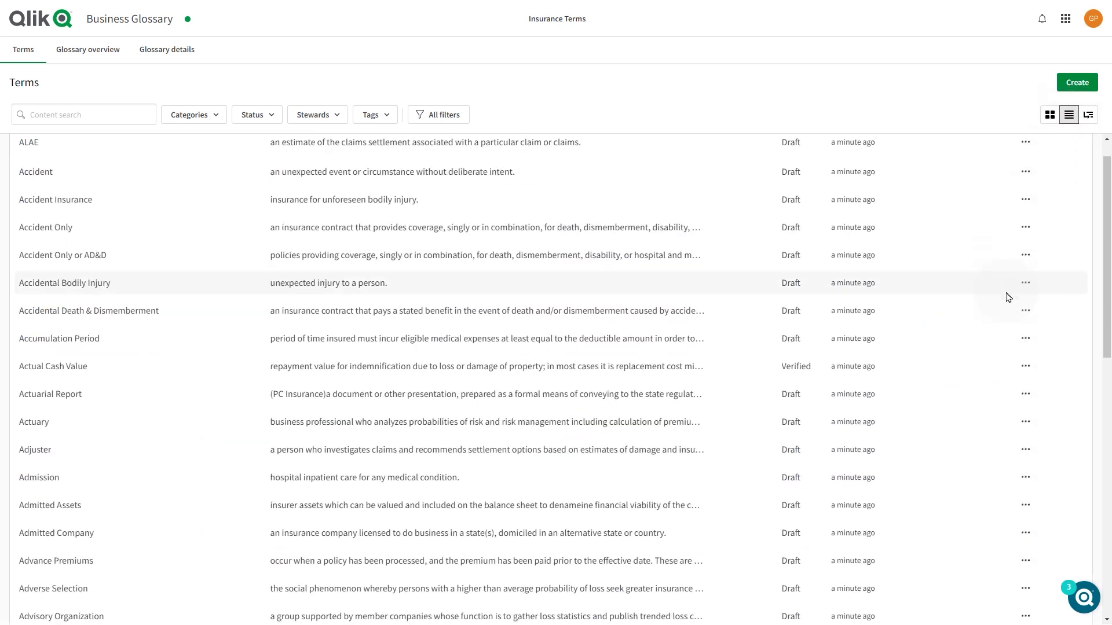
scroll(1008, 296, "down", 3)
scroll(1009, 297, "down", 3)
scroll(1009, 296, "down", 3)
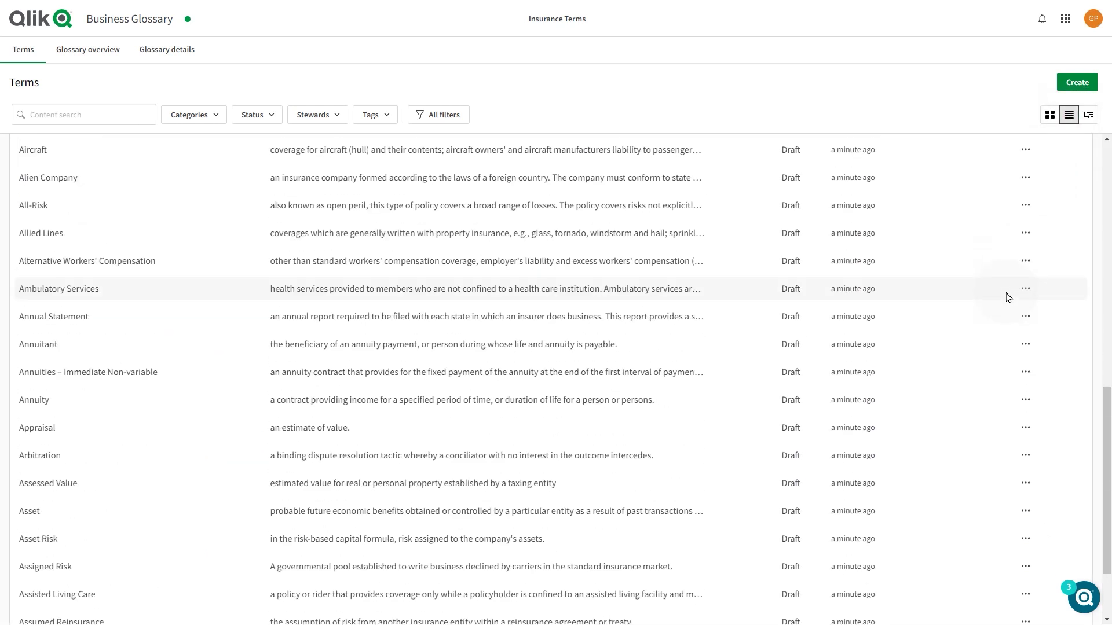
scroll(1009, 296, "up", 6)
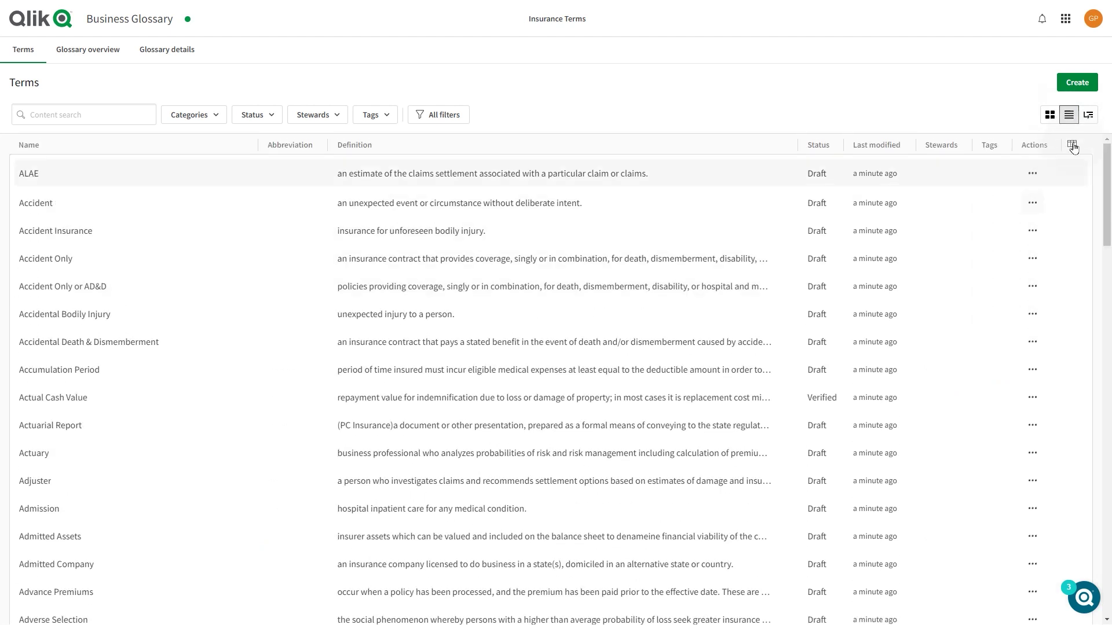
left_click(1087, 116)
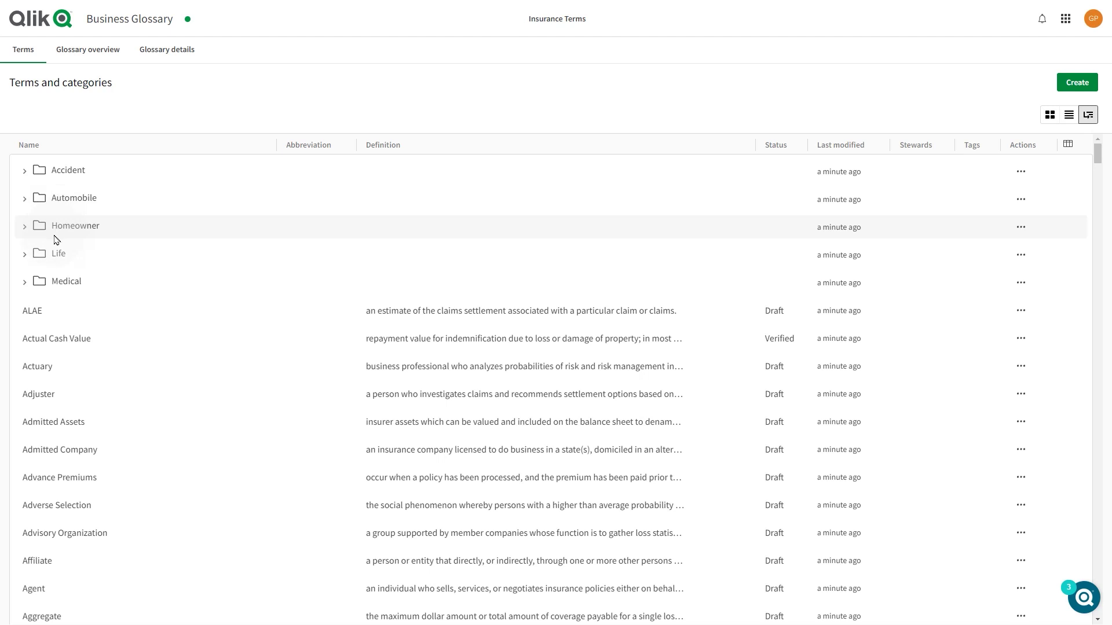
left_click(26, 255)
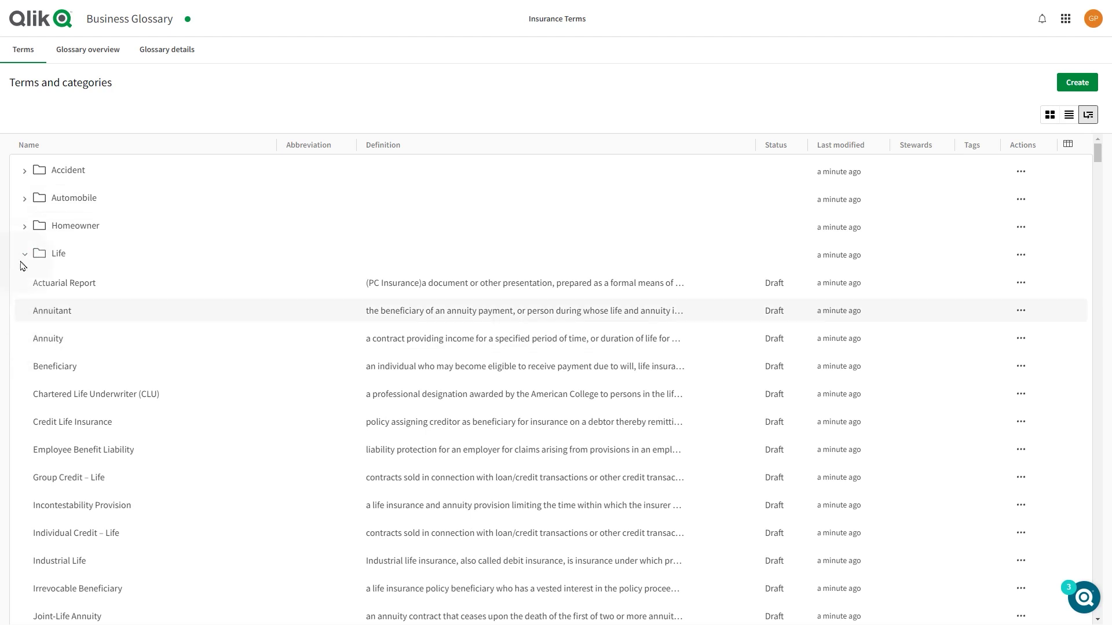
left_click(26, 227)
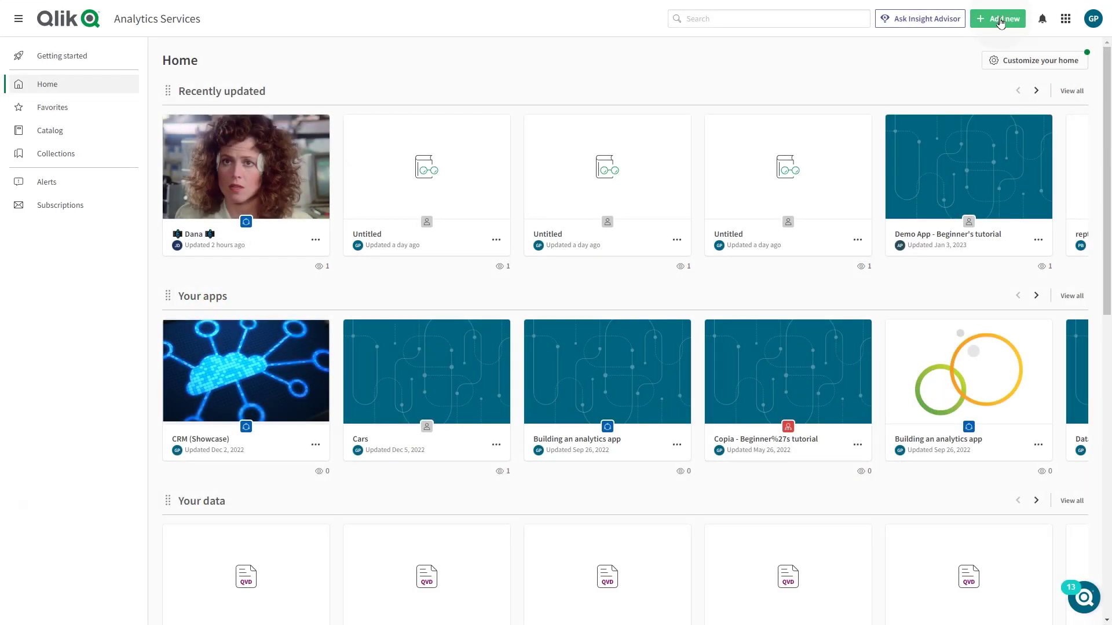
Go to the Management Console's Users list and search for the user.
left_click(1065, 18)
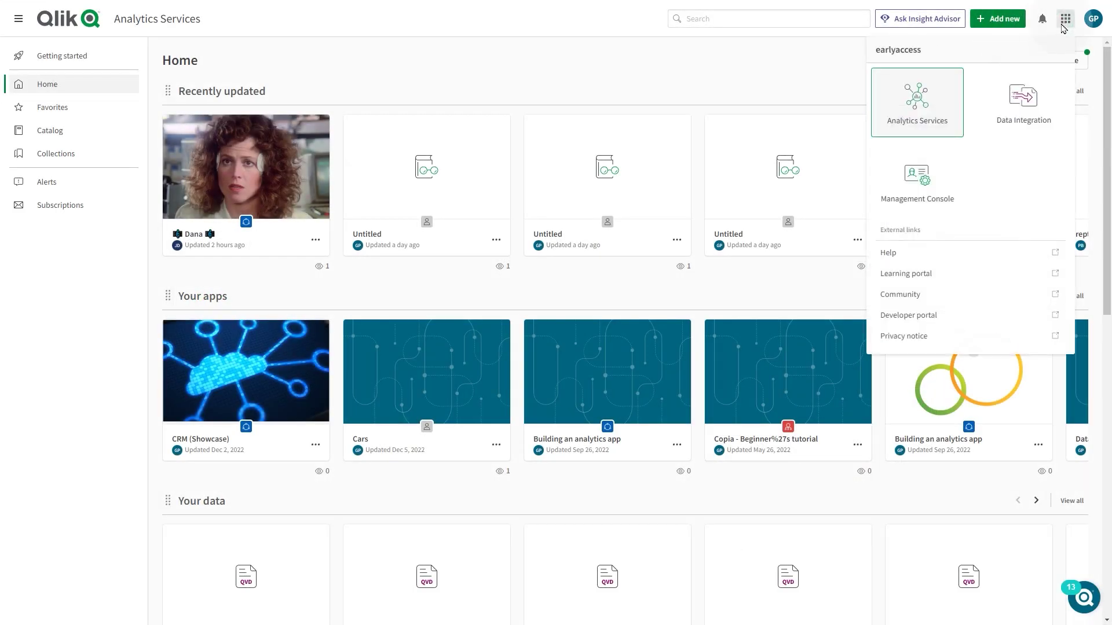
left_click(916, 183)
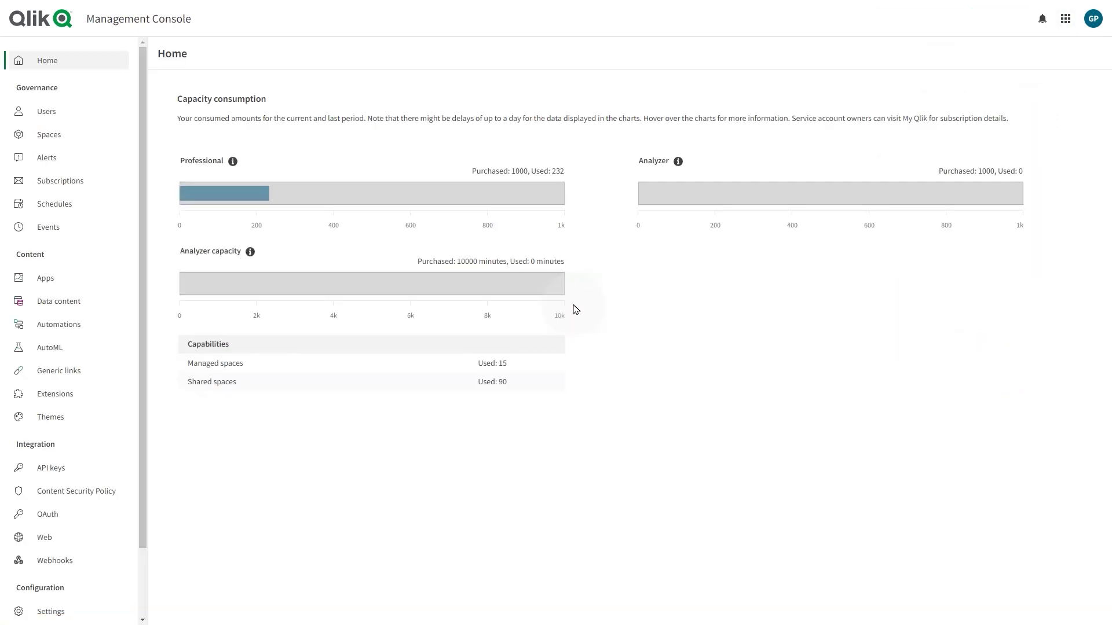
left_click(71, 111)
left_click(237, 114)
type("g")
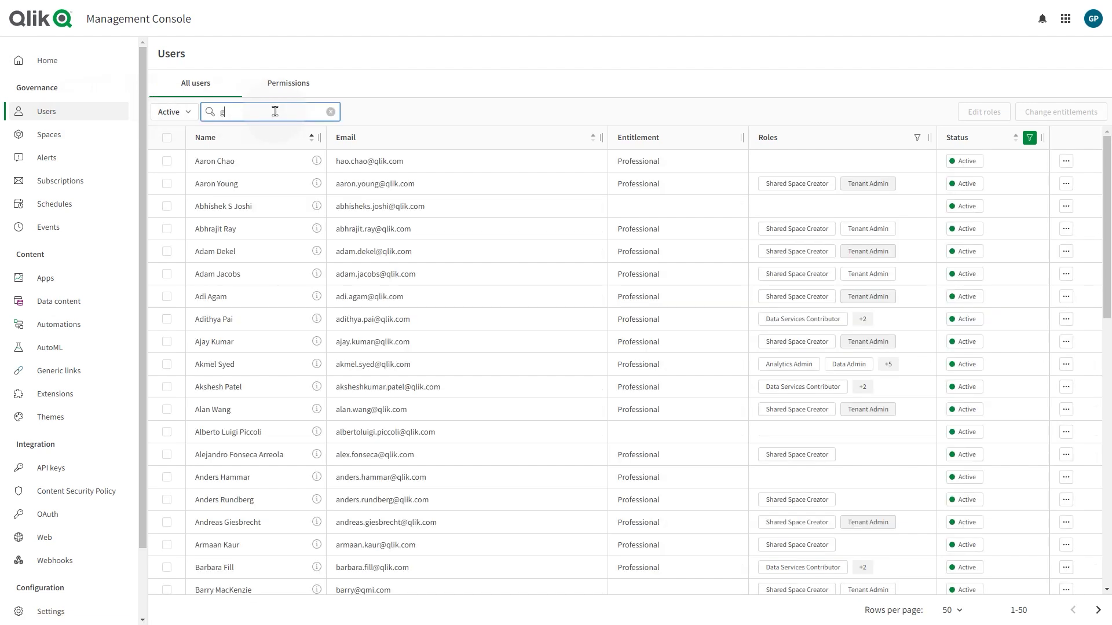
type("iuse")
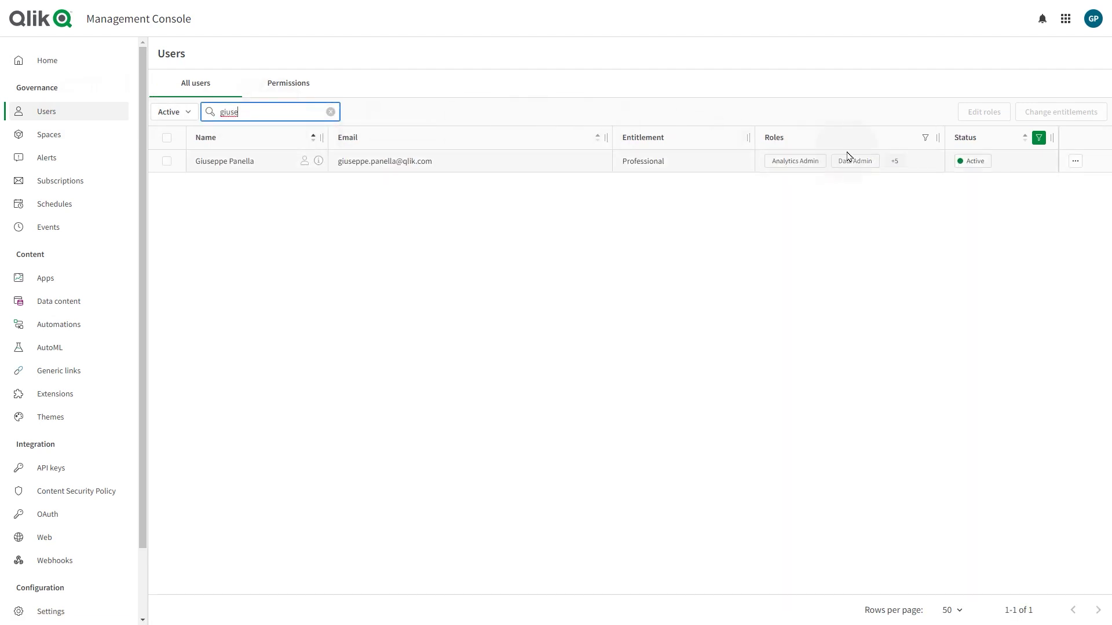
Tick the Steward role in the found user's Edit roles dialog.
left_click(1075, 164)
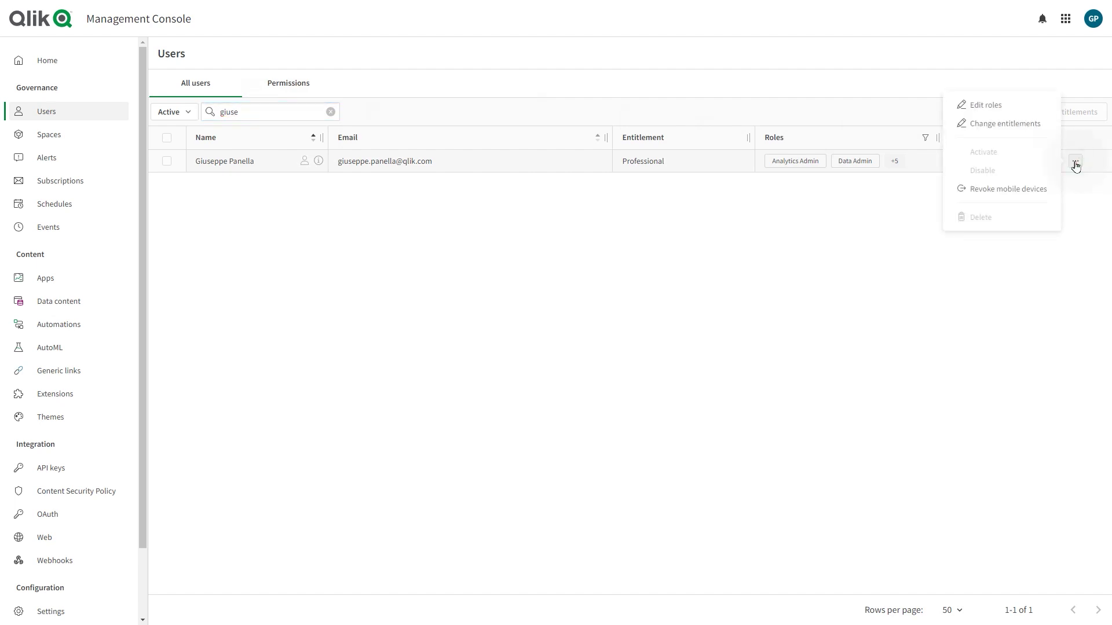
left_click(986, 105)
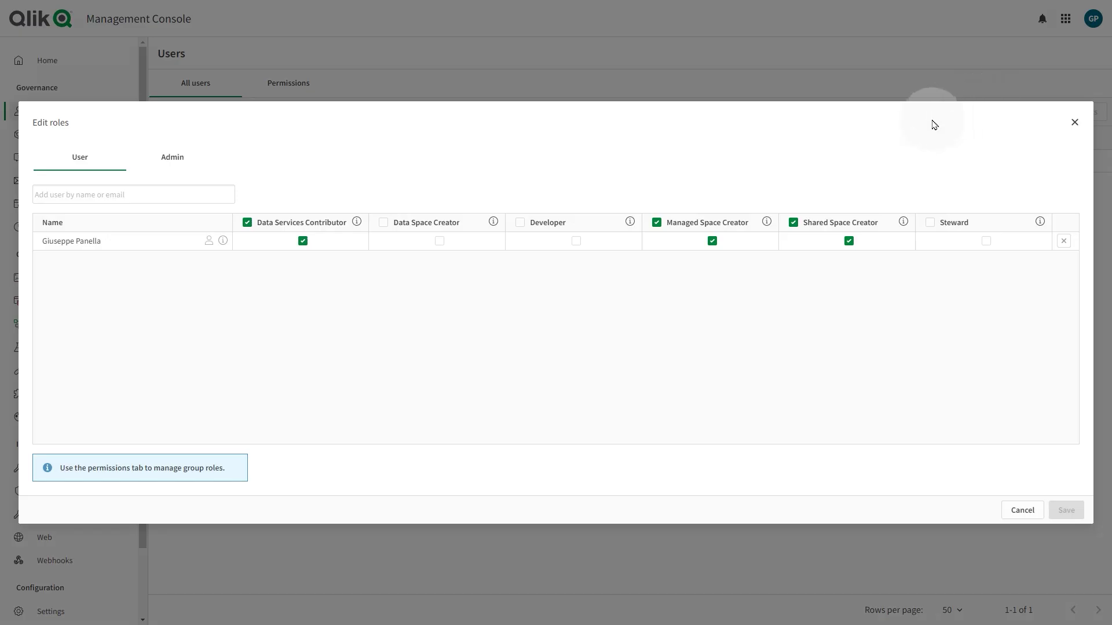
left_click(930, 222)
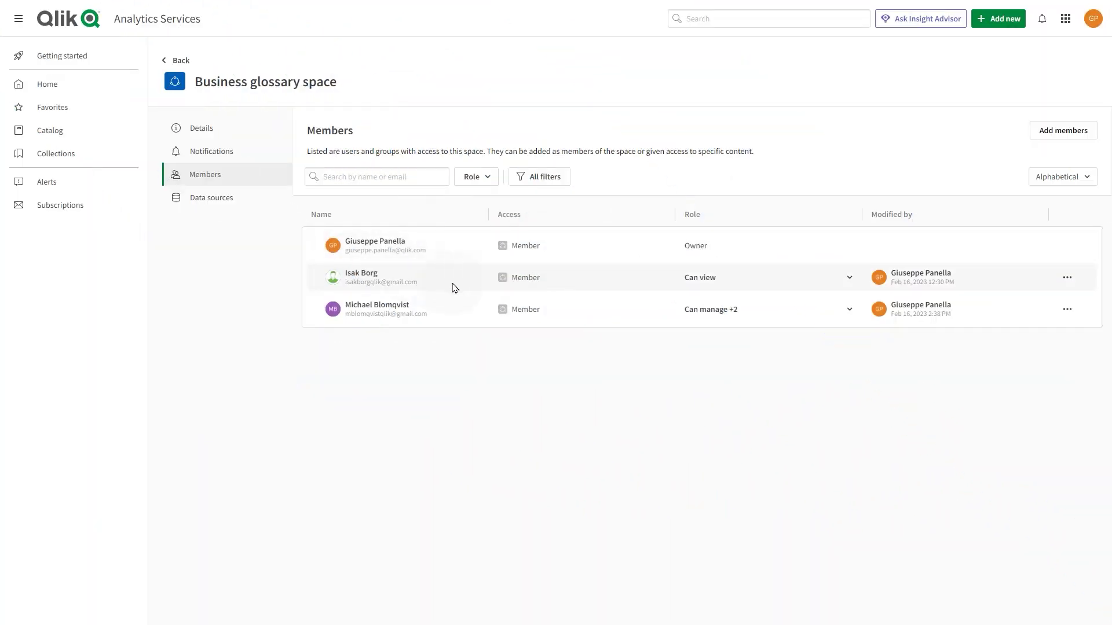
Check the view-only and managing members' roles, opening the Accident Insurance term in between.
left_click(847, 277)
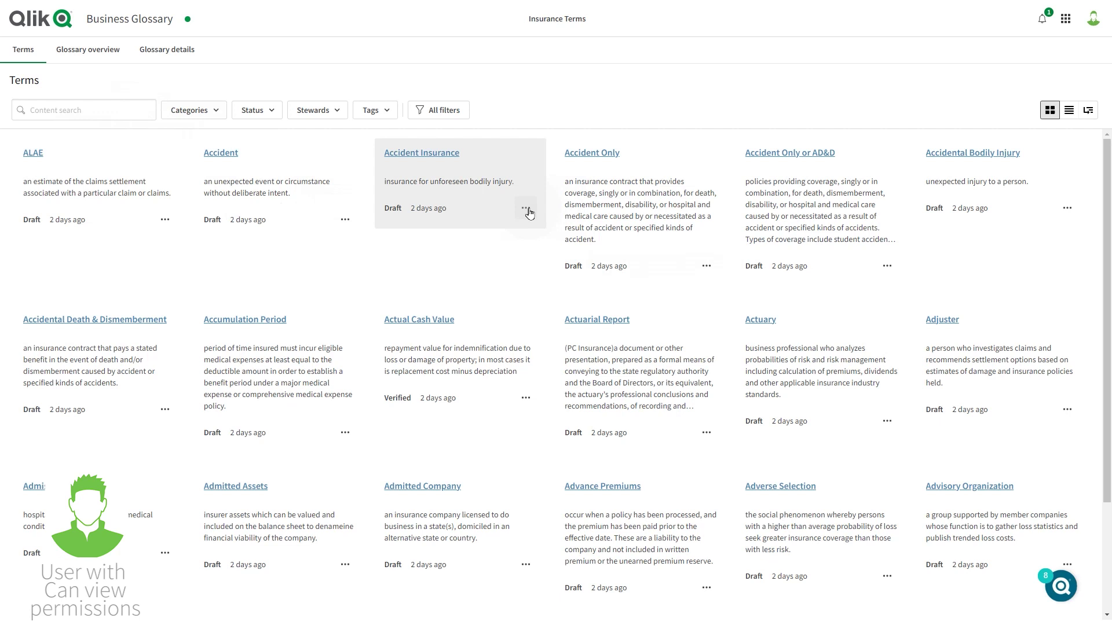
left_click(508, 223)
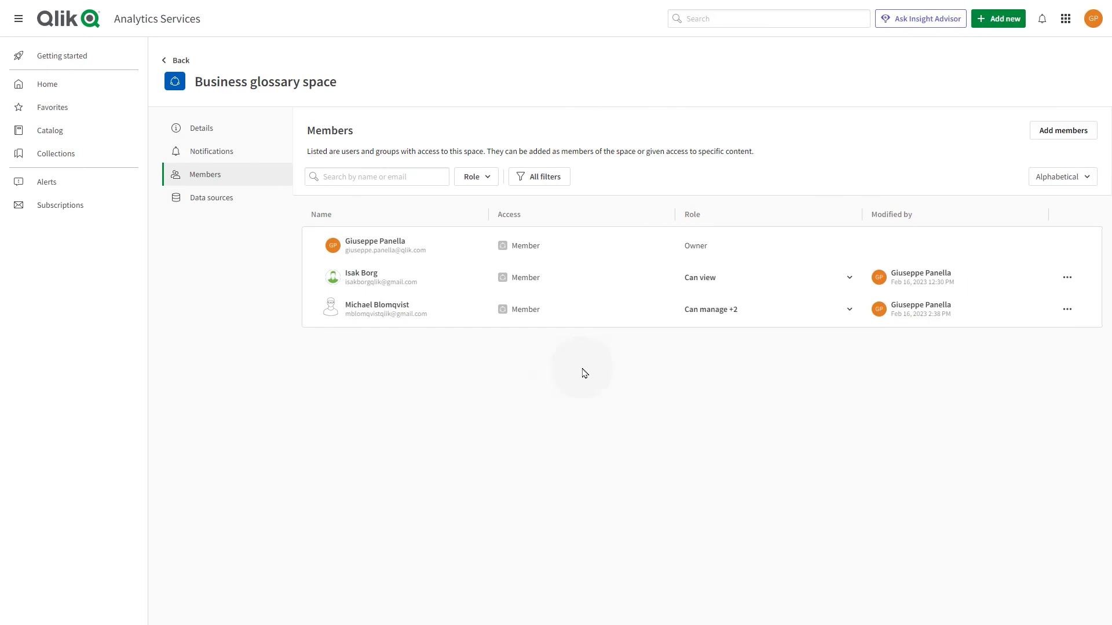
left_click(851, 310)
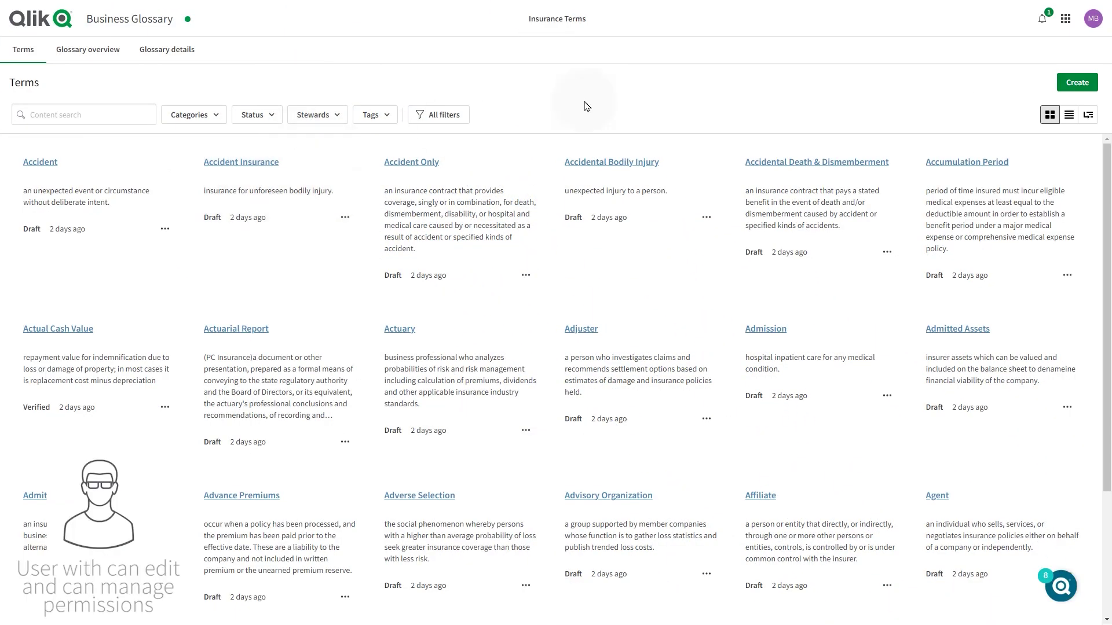
Create a new term named Beneficiary with the pasted definition.
left_click(1076, 82)
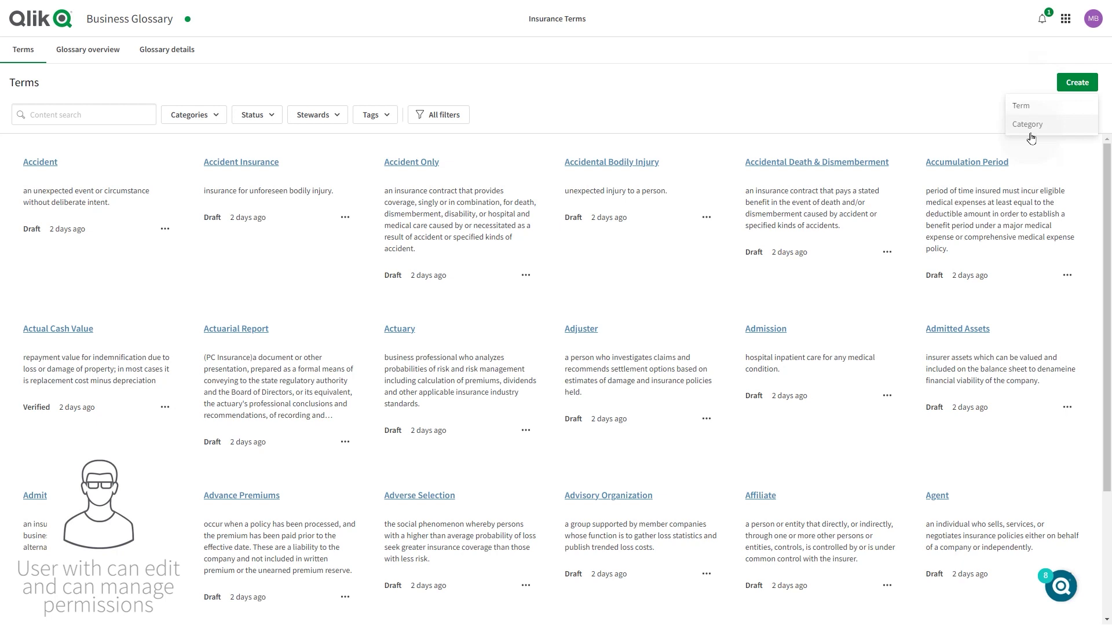
left_click(1020, 106)
left_click(734, 113)
type("Beneficiary")
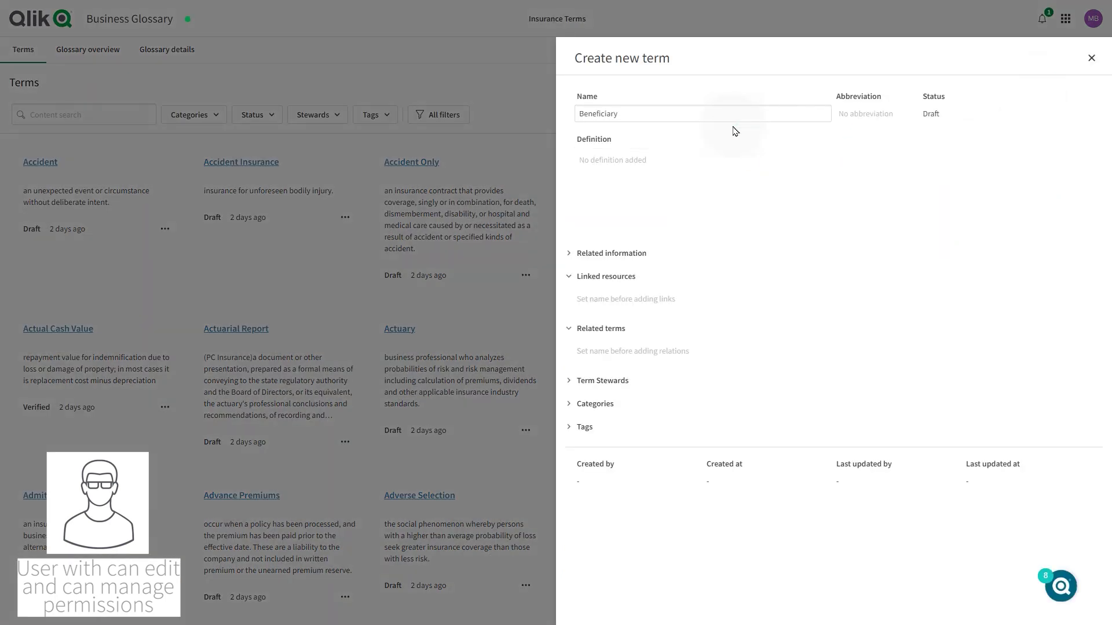
left_click(687, 163)
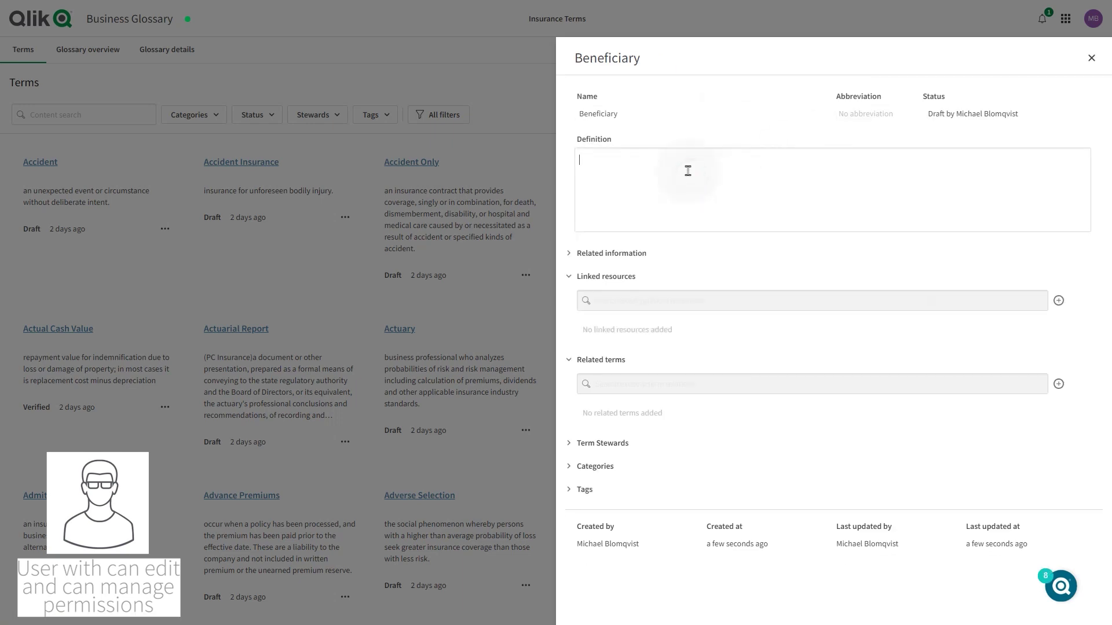
type("A beneficiary can be a person, charity, business or trust. If the beneficiary is a person, they can be a relative, child, spouse, friend or anyone else you happen to know.")
File the Beneficiary term under the Life category and open its Status choices.
left_click(595, 466)
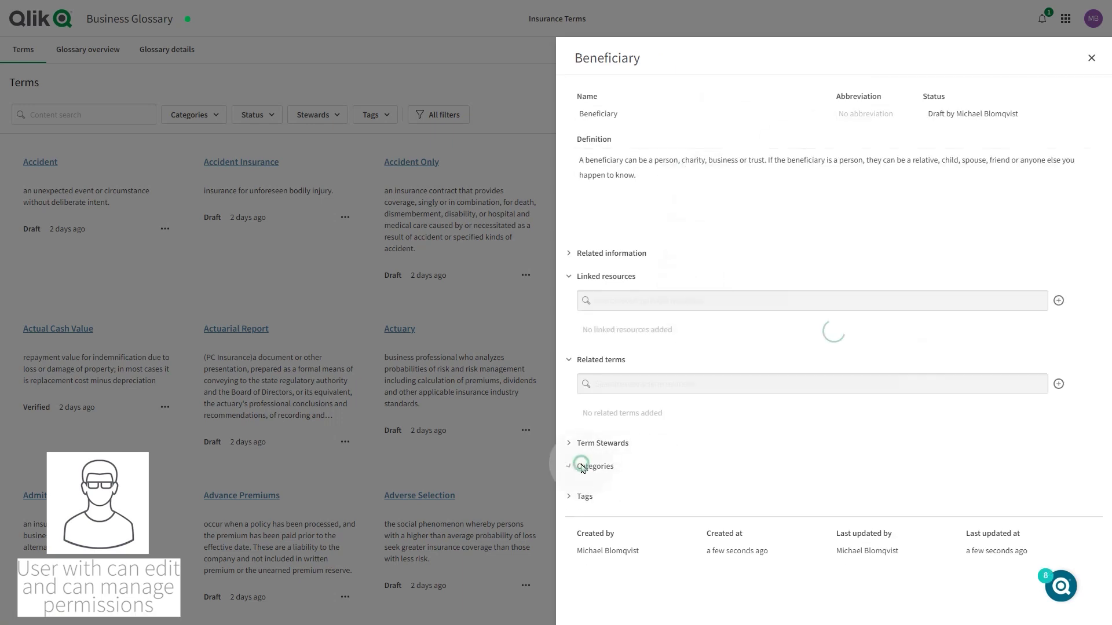
left_click(589, 489)
left_click(612, 397)
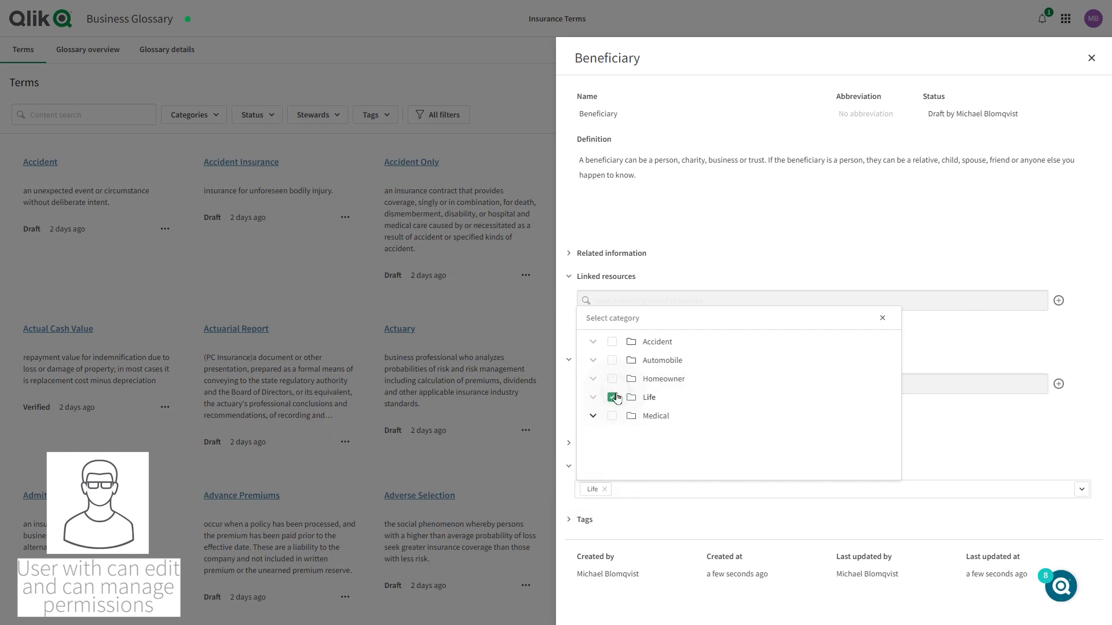
left_click(949, 211)
left_click(964, 114)
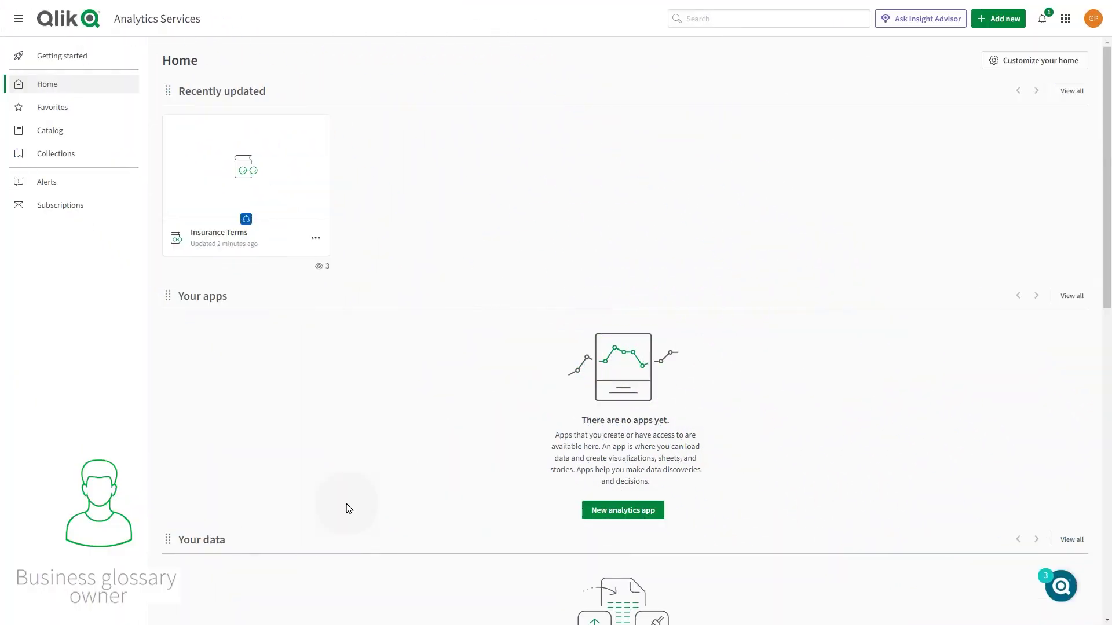
Open the 'created the term Beneficiary' notification from the bell menu.
left_click(1041, 19)
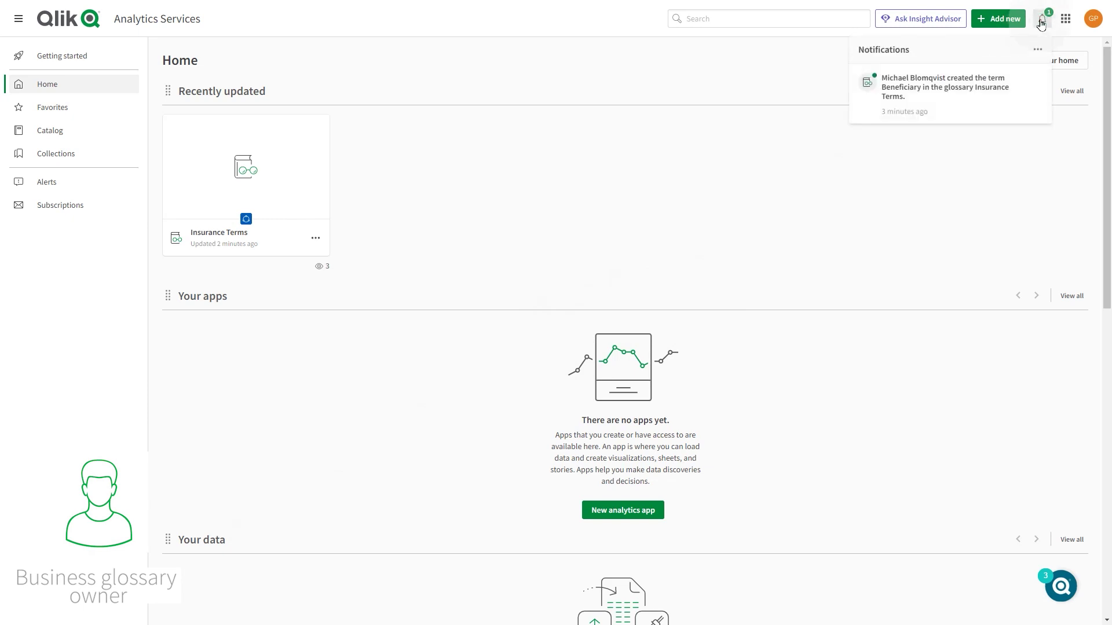
left_click(938, 91)
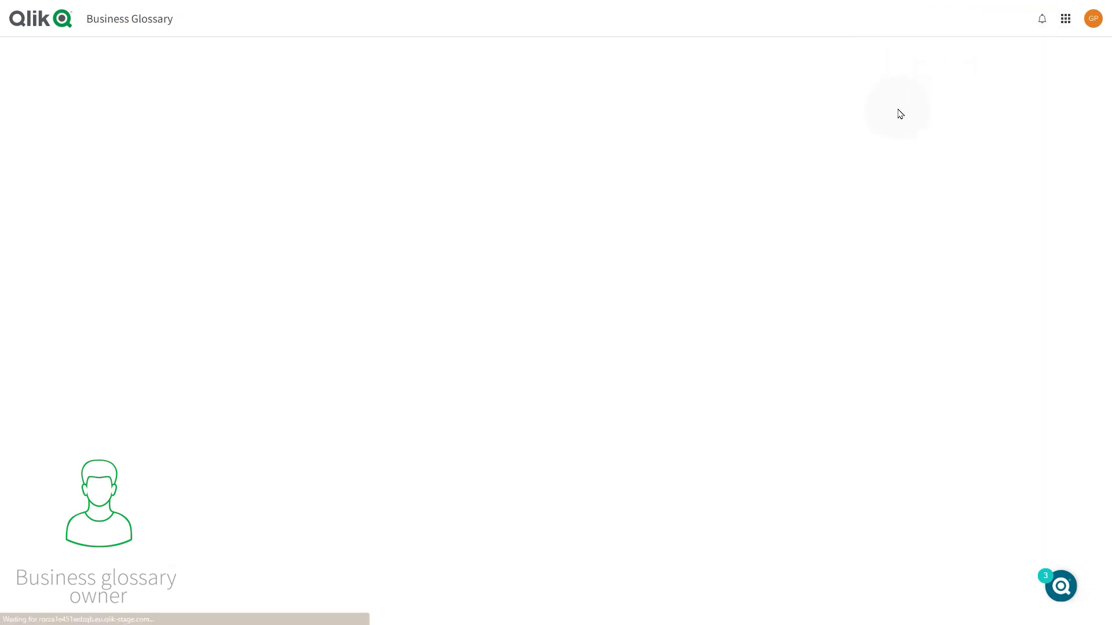
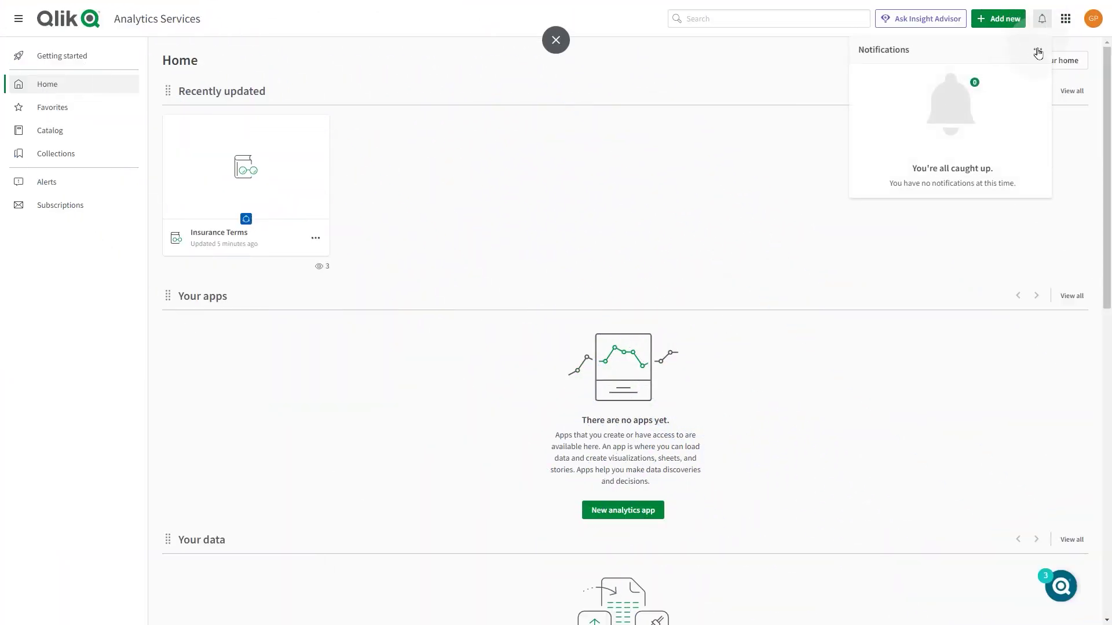
Open the Notifications panel's more-options menu to reach the notification preferences option.
left_click(1037, 50)
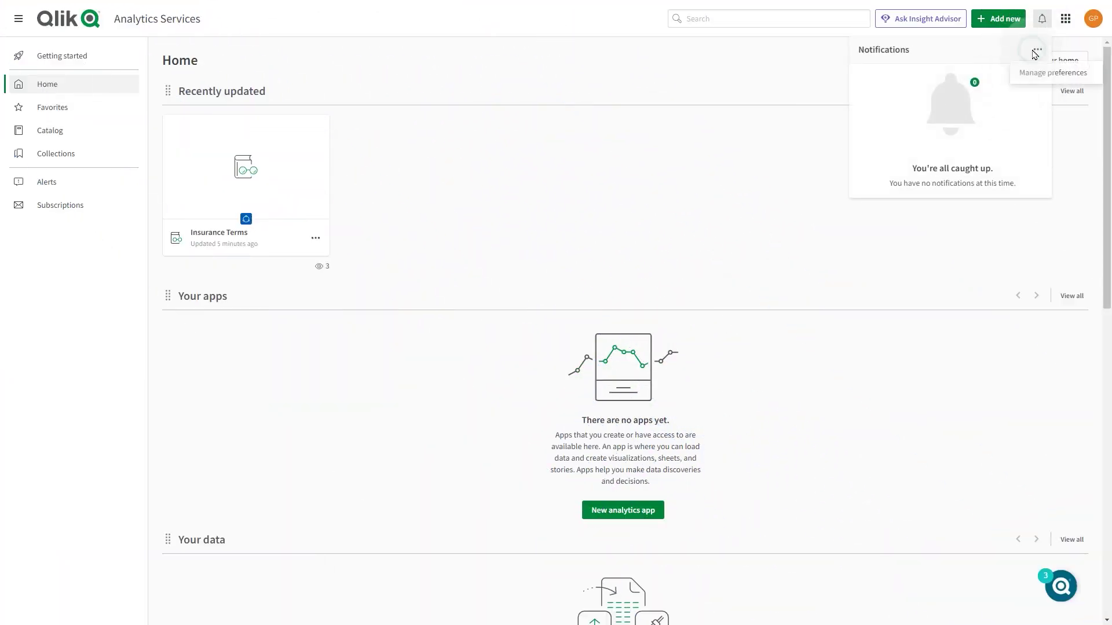
Under Manage preferences, expand Glossaries and enable web notifications for created and updated terms.
left_click(1052, 72)
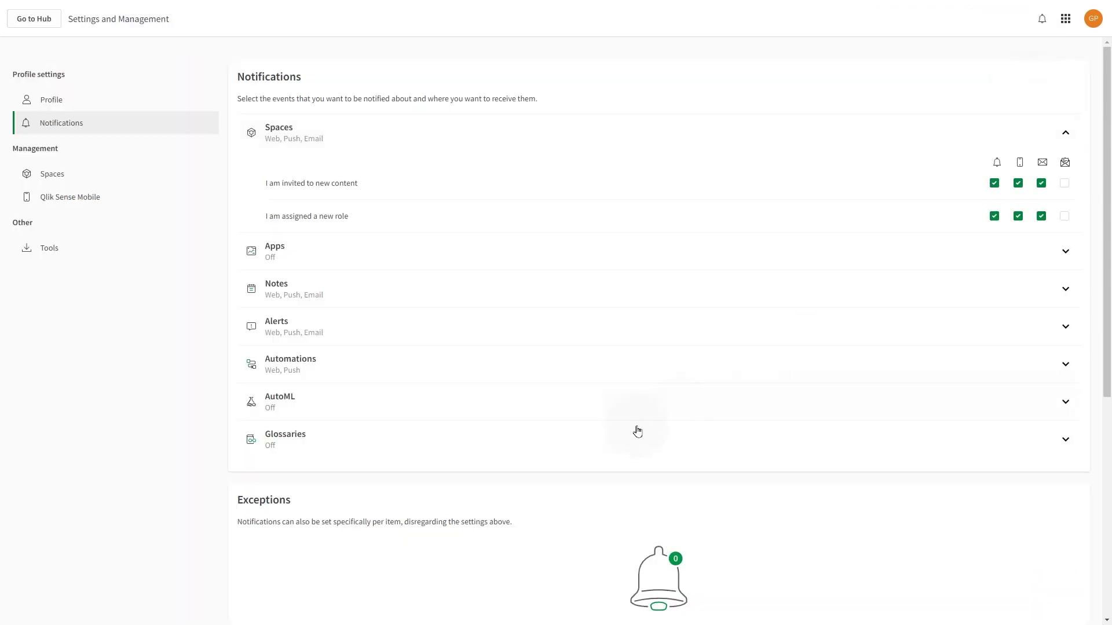
left_click(540, 437)
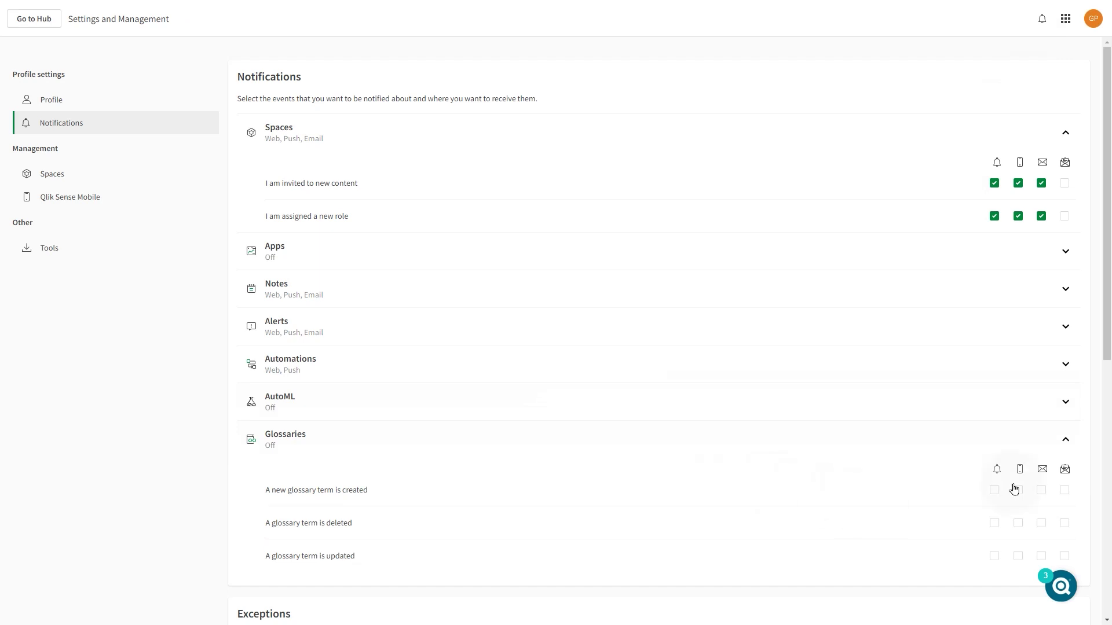
left_click(995, 490)
left_click(992, 557)
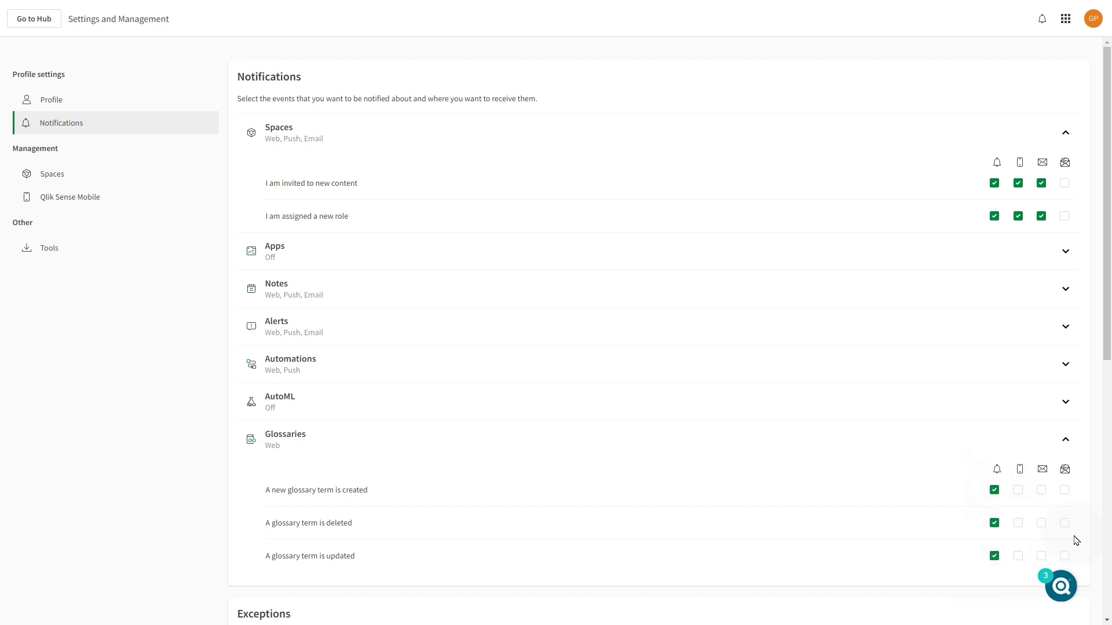